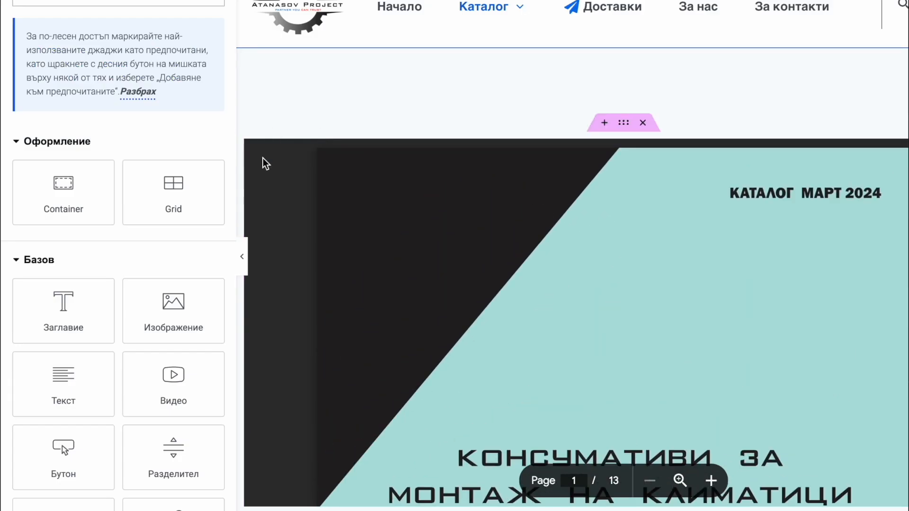
Narrow the widget panel and look through the PDF catalogues embedded on the page.
{"action": "left_click_drag", "start_coordinate": [242, 254], "coordinate": [299, 209]}
{"action": "left_click_drag", "start_coordinate": [236, 79], "coordinate": [137, 79]}
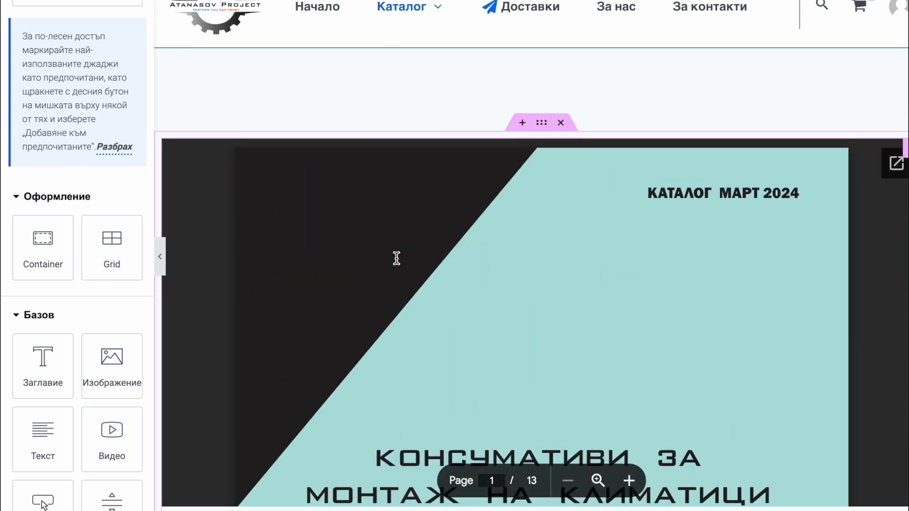
{"action": "scroll", "coordinate": [365, 257], "scroll_direction": "down", "scroll_amount": 1}
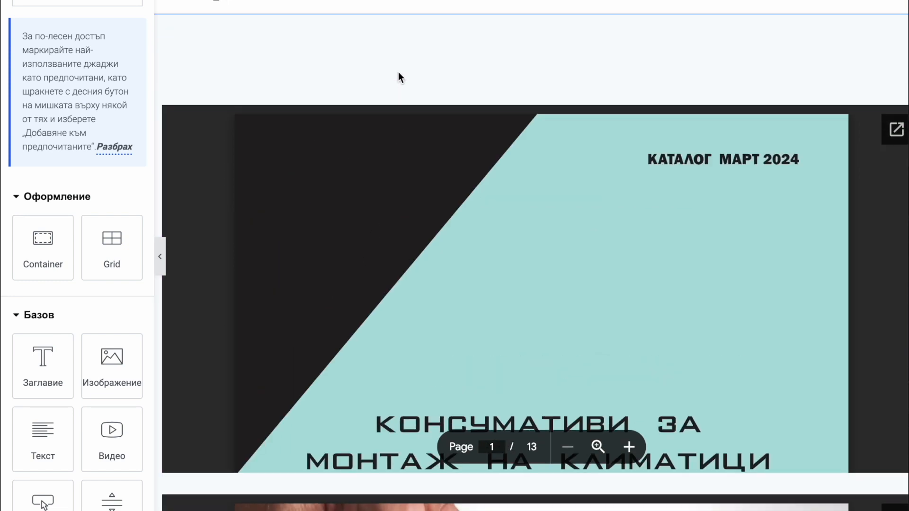
{"action": "scroll", "coordinate": [233, 402], "scroll_direction": "down", "scroll_amount": 2}
{"action": "scroll", "coordinate": [109, 414], "scroll_direction": "down", "scroll_amount": 12}
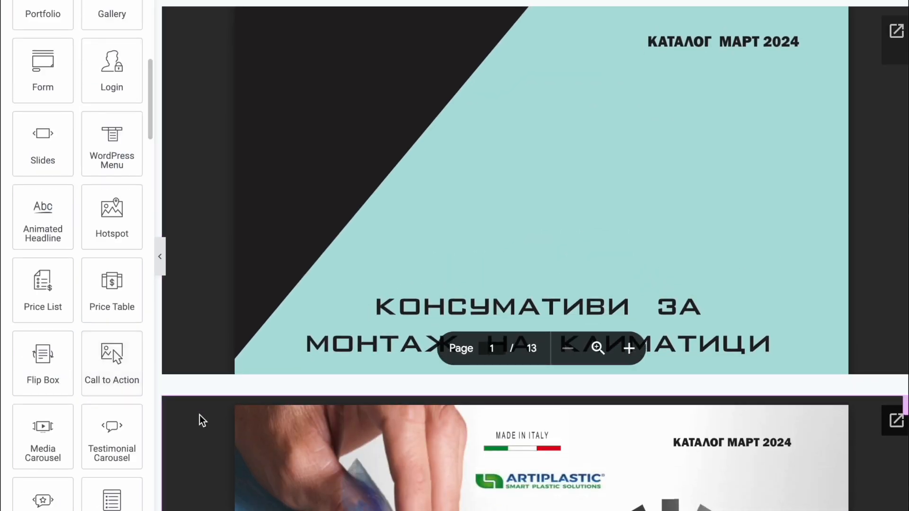
{"action": "scroll", "coordinate": [759, 410], "scroll_direction": "down", "scroll_amount": 15}
{"action": "scroll", "coordinate": [599, 345], "scroll_direction": "down", "scroll_amount": 20}
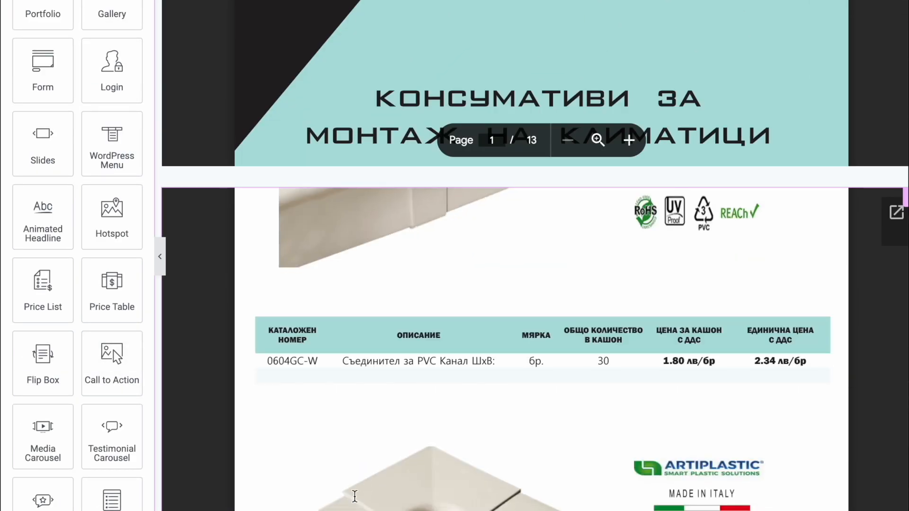
{"action": "scroll", "coordinate": [331, 445], "scroll_direction": "up", "scroll_amount": 20}
{"action": "scroll", "coordinate": [366, 295], "scroll_direction": "up", "scroll_amount": 5}
{"action": "scroll", "coordinate": [335, 142], "scroll_direction": "up", "scroll_amount": 8}
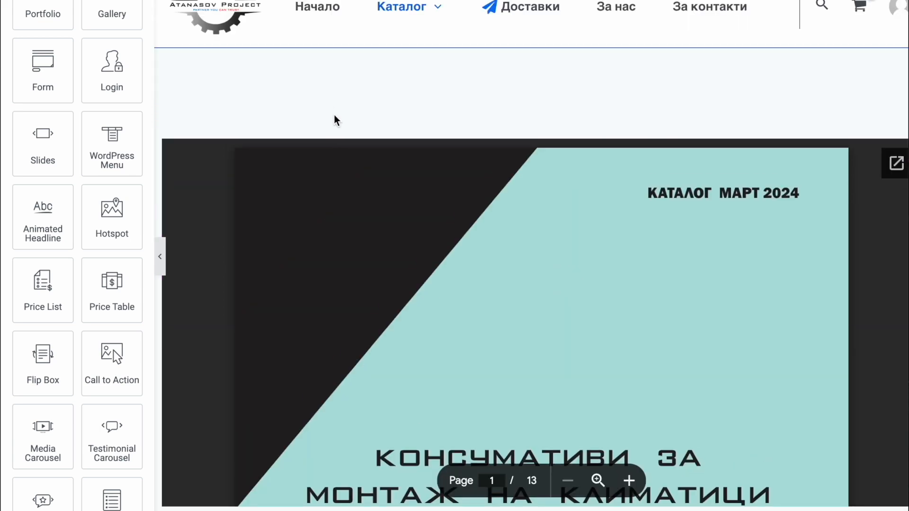
{"action": "scroll", "coordinate": [114, 157], "scroll_direction": "up", "scroll_amount": 12}
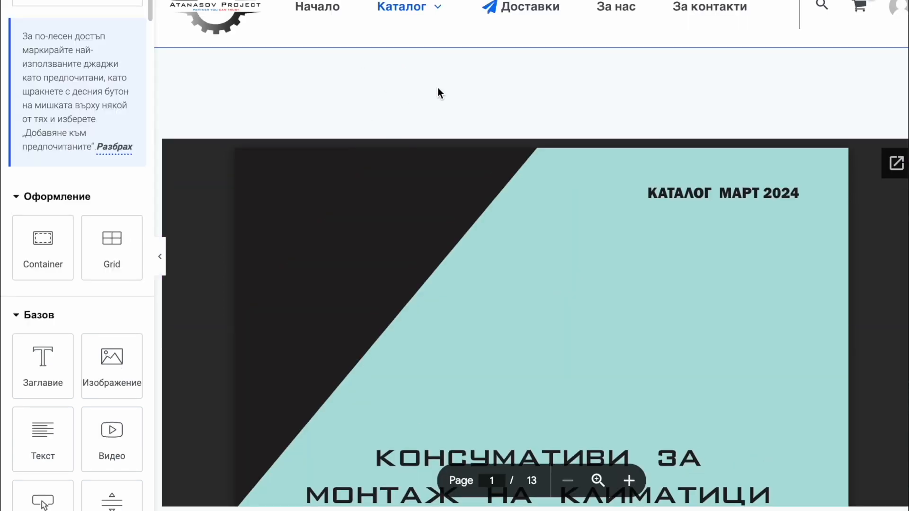
Insert a single-column Flexbox container above the first catalogue, dismiss the AI offer and view its content width options.
{"action": "mouse_move", "coordinate": [525, 136]}
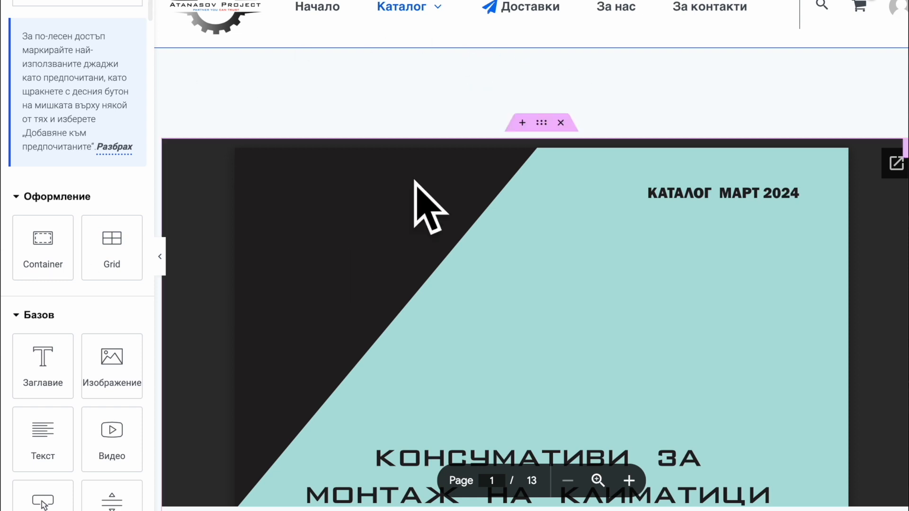
{"action": "left_click", "coordinate": [523, 124]}
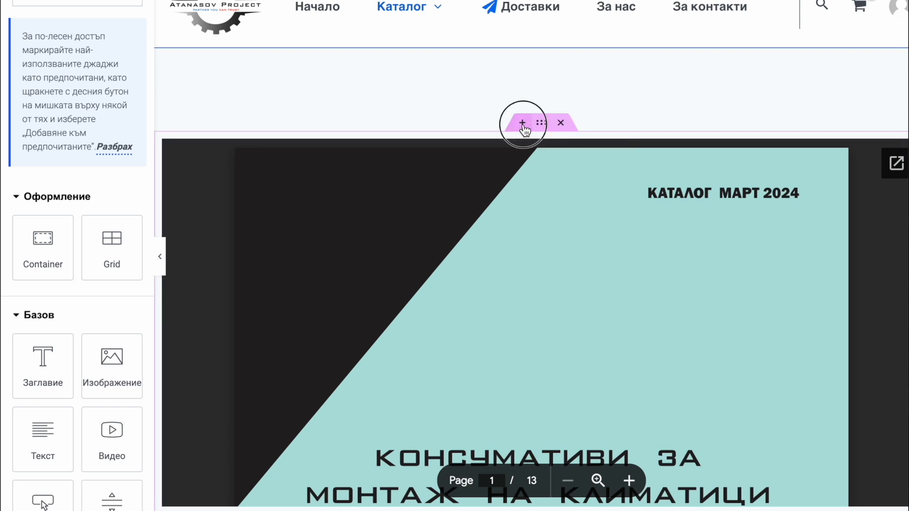
{"action": "left_click", "coordinate": [507, 201]}
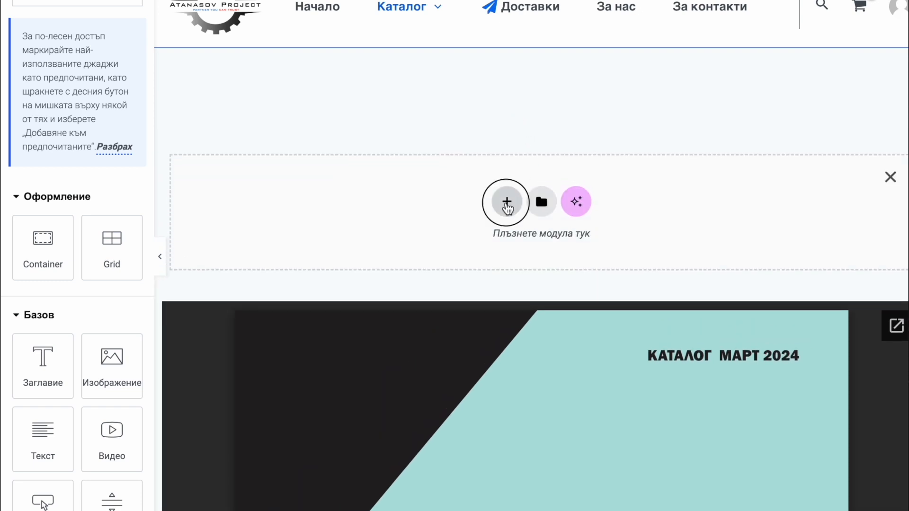
{"action": "left_click", "coordinate": [473, 242]}
{"action": "left_click", "coordinate": [327, 231]}
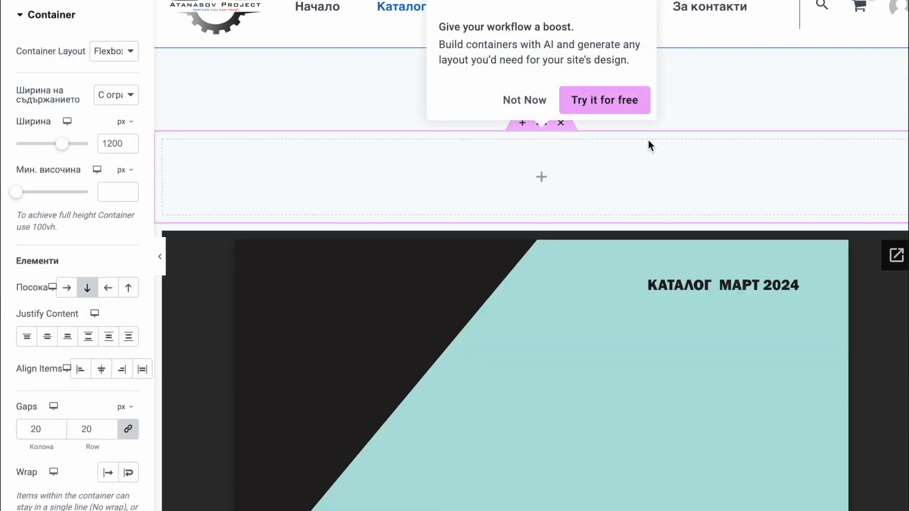
{"action": "left_click", "coordinate": [528, 101]}
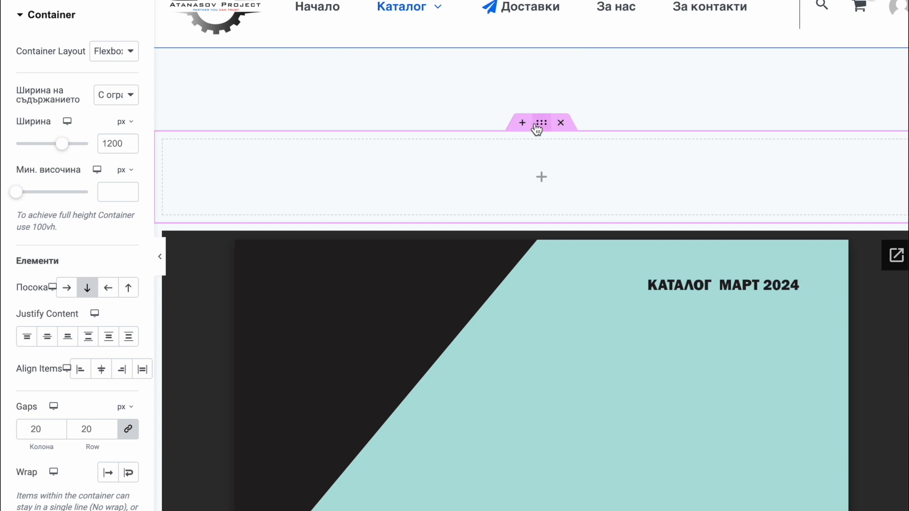
{"action": "left_click", "coordinate": [122, 96]}
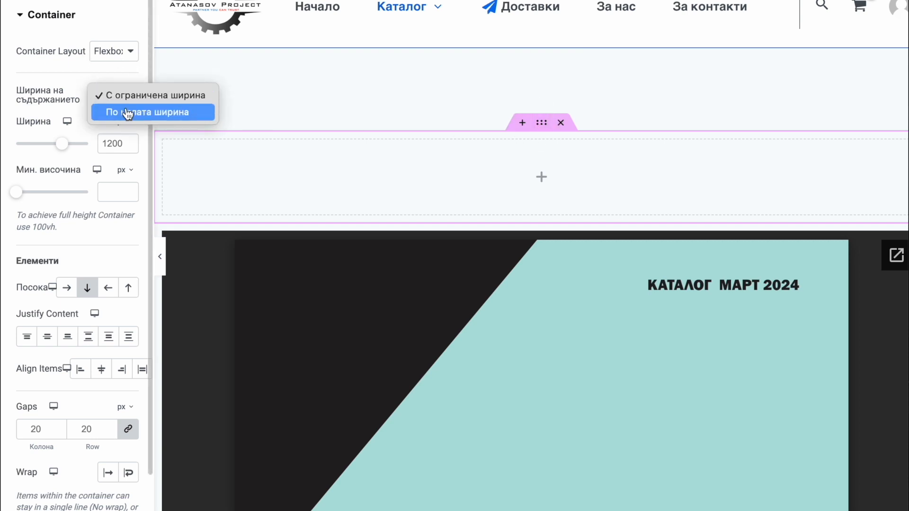
{"action": "left_click", "coordinate": [127, 113]}
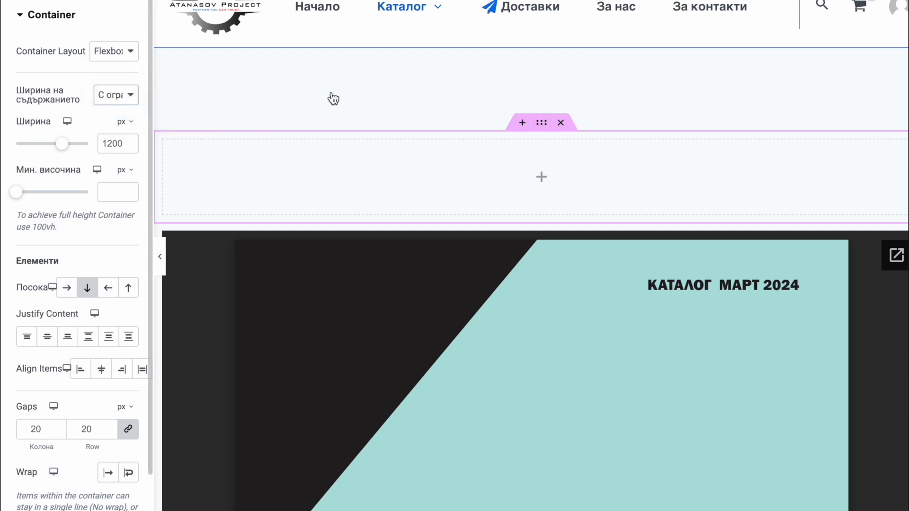
Find the HTML widget by searching for "html" and place it in the new container.
{"action": "left_click", "coordinate": [536, 175]}
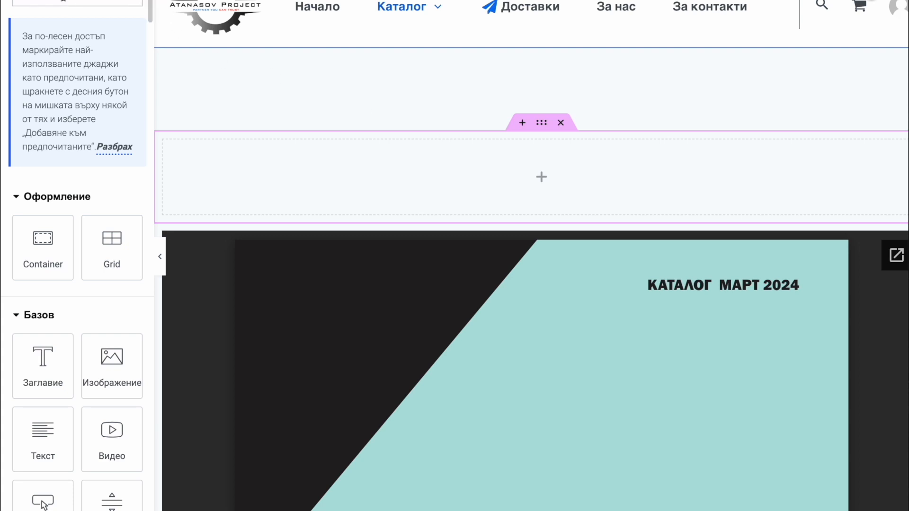
{"action": "type", "text": "html"}
{"action": "left_click_drag", "start_coordinate": [41, 212], "coordinate": [515, 197]}
Begin the widget's HTML code with an iframe tag that has an empty src attribute.
{"action": "left_click", "coordinate": [53, 73]}
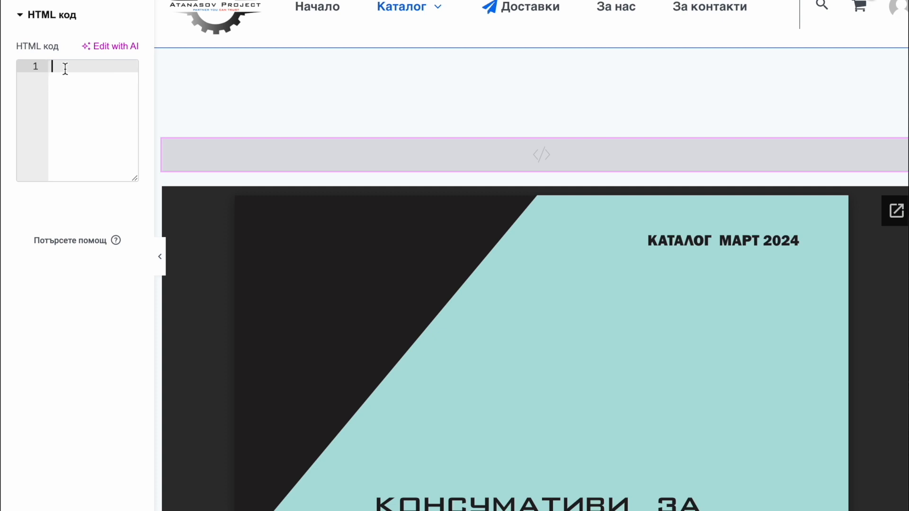
{"action": "type", "text": "<"}
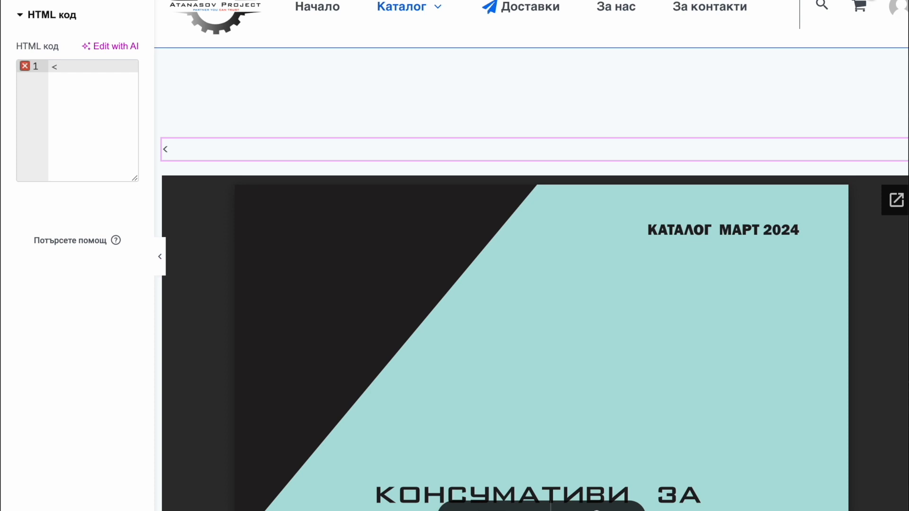
{"action": "type", "text": "i"}
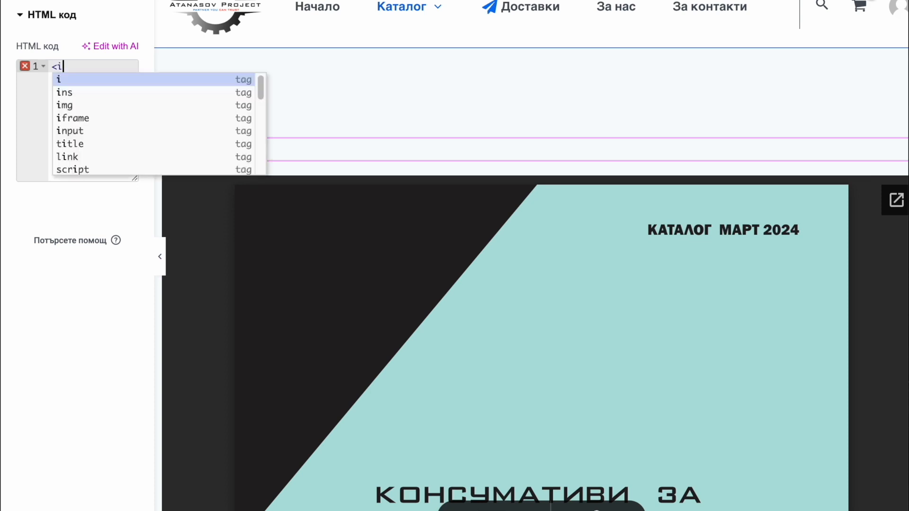
{"action": "type", "text": "frame s"}
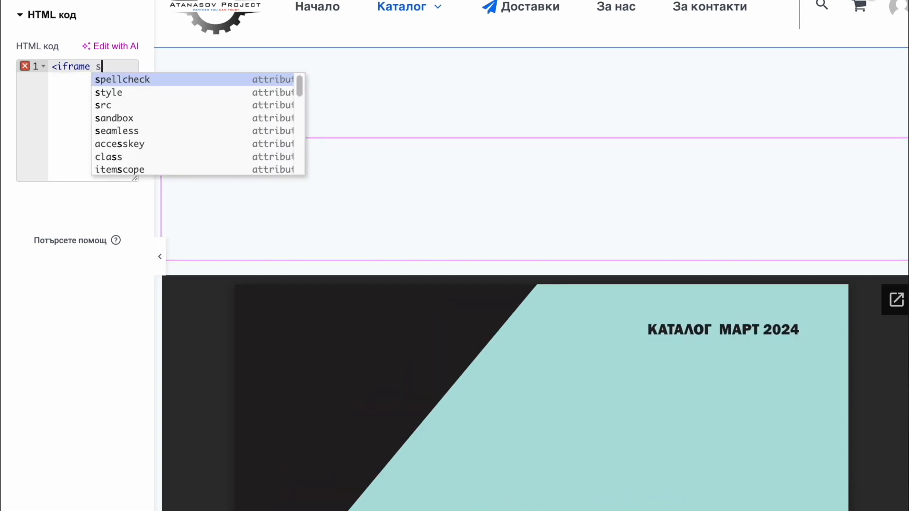
{"action": "type", "text": "rc="}
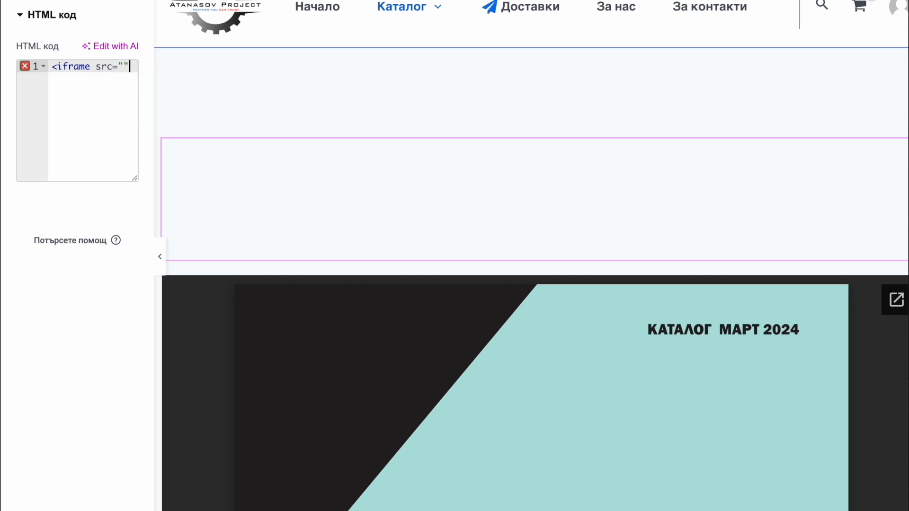
Give the iframe width="640", height="480" and allow="autoplay", and end it with the closing </iframe> tag.
{"action": "type", "text": "widhh"}
{"action": "key", "text": "Return"}
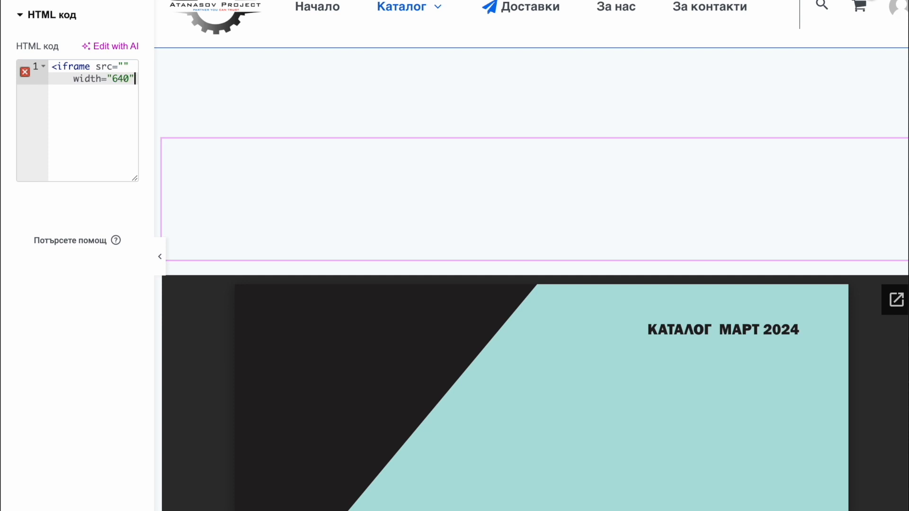
{"action": "type", "text": "640\" heigh"}
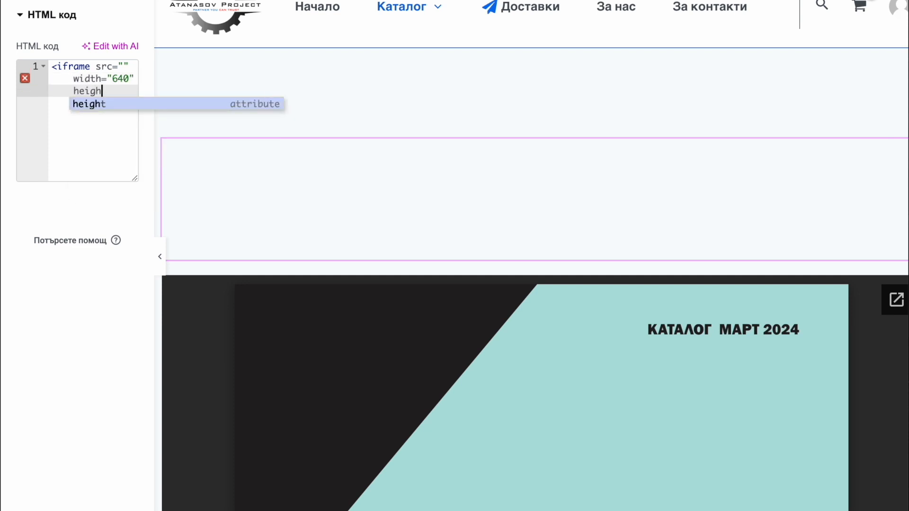
{"action": "type", "text": "t =\"480\""}
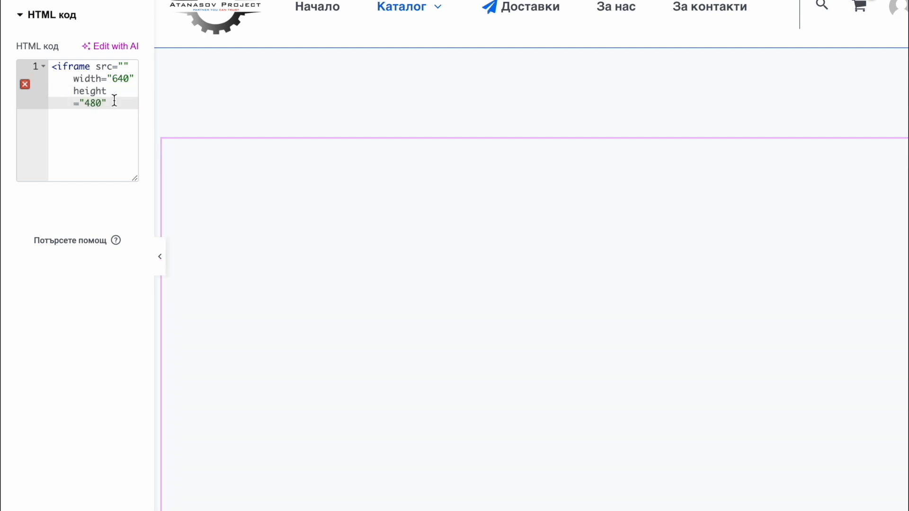
{"action": "type", "text": " allow"}
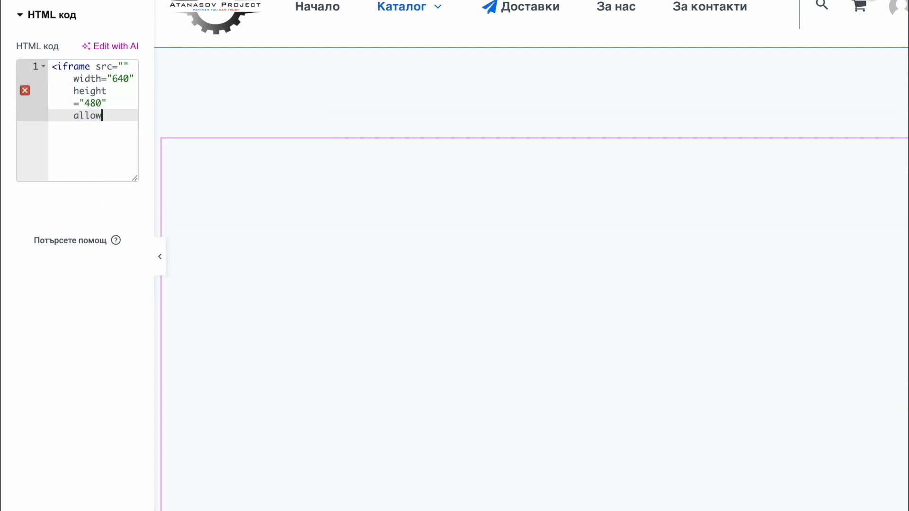
{"action": "type", "text": "=\"autoplay\""}
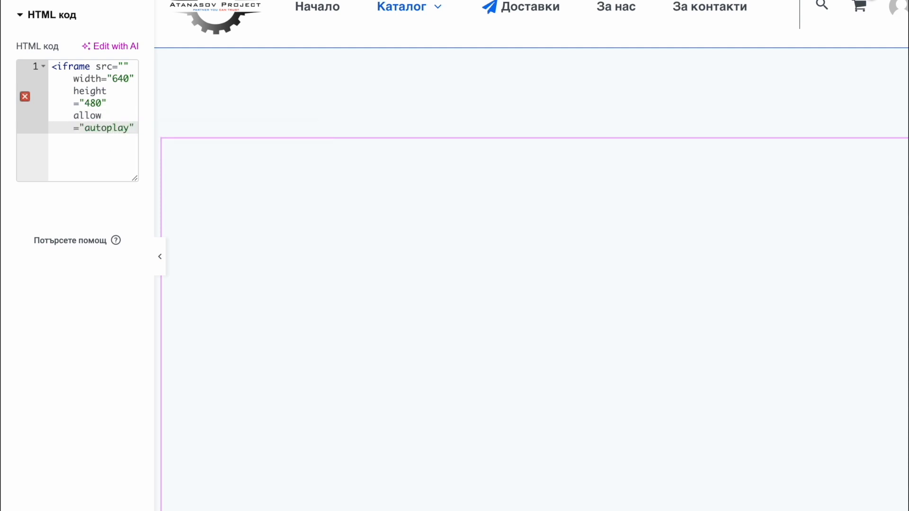
{"action": "type", "text": "></iframe>"}
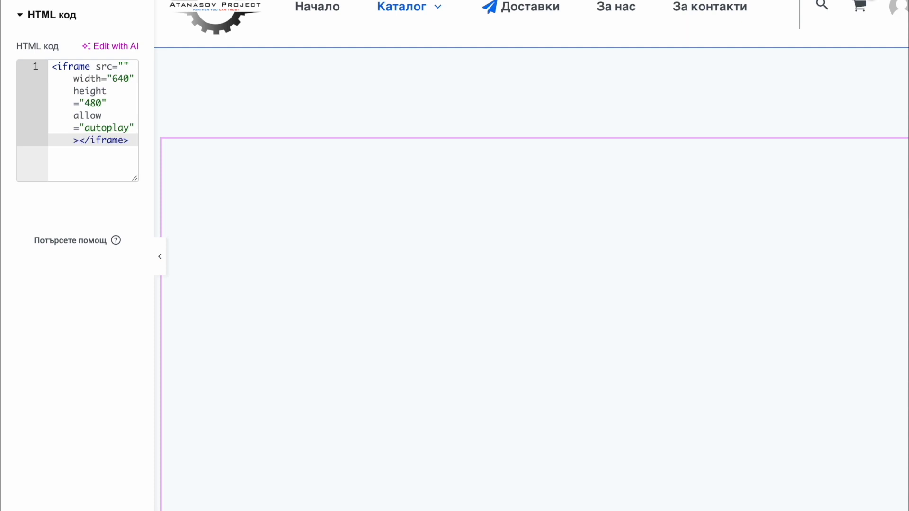
{"action": "left_click_drag", "start_coordinate": [82, 140], "coordinate": [133, 144]}
{"action": "left_click_drag", "start_coordinate": [74, 141], "coordinate": [129, 144]}
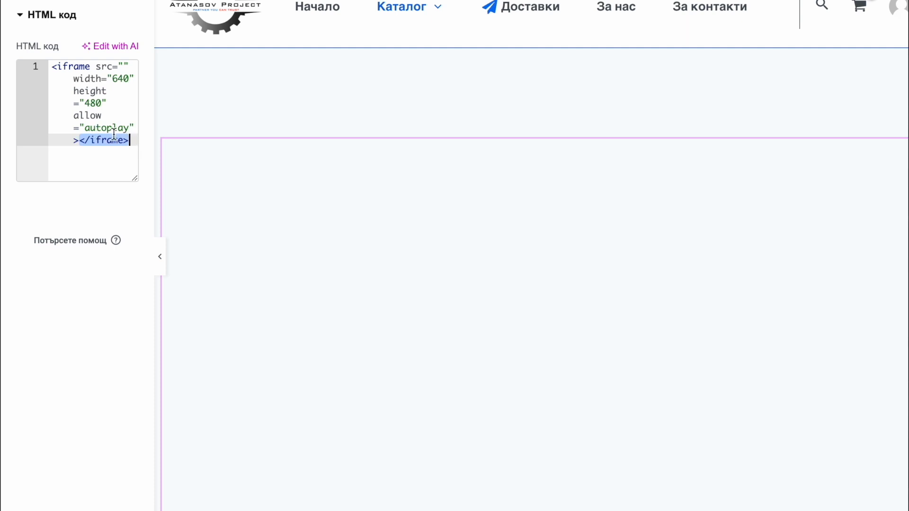
{"action": "left_click", "coordinate": [90, 142]}
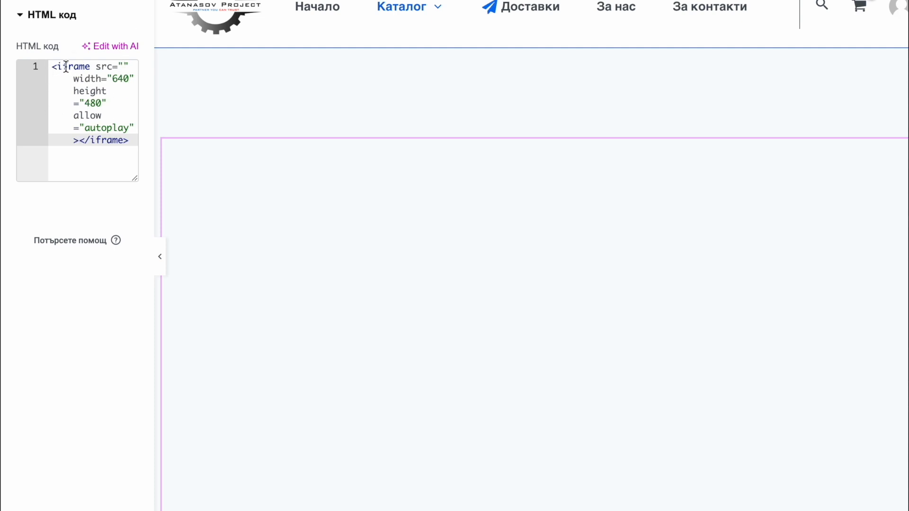
In Google Docs, share the "Lorem Ipsum" document with anyone with the link and copy its sharing link.
{"action": "left_click", "coordinate": [124, 67]}
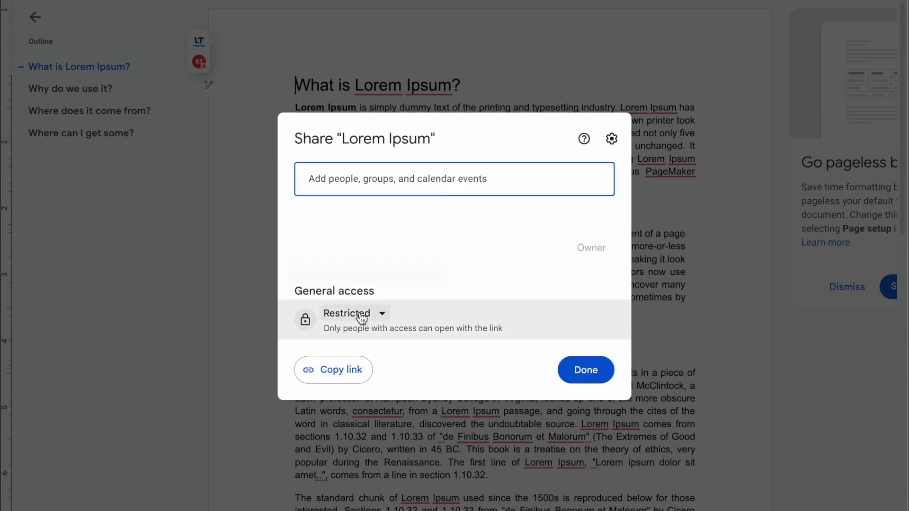
{"action": "left_click", "coordinate": [381, 315]}
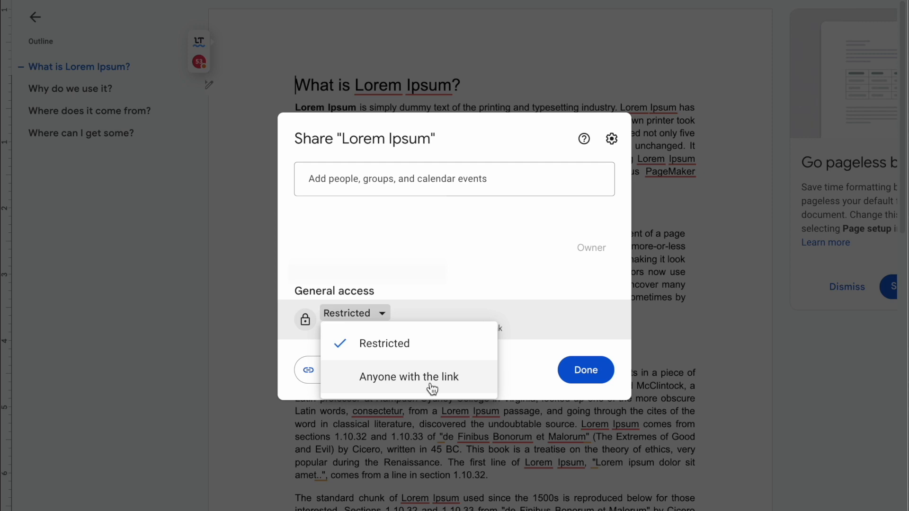
{"action": "left_click", "coordinate": [455, 378]}
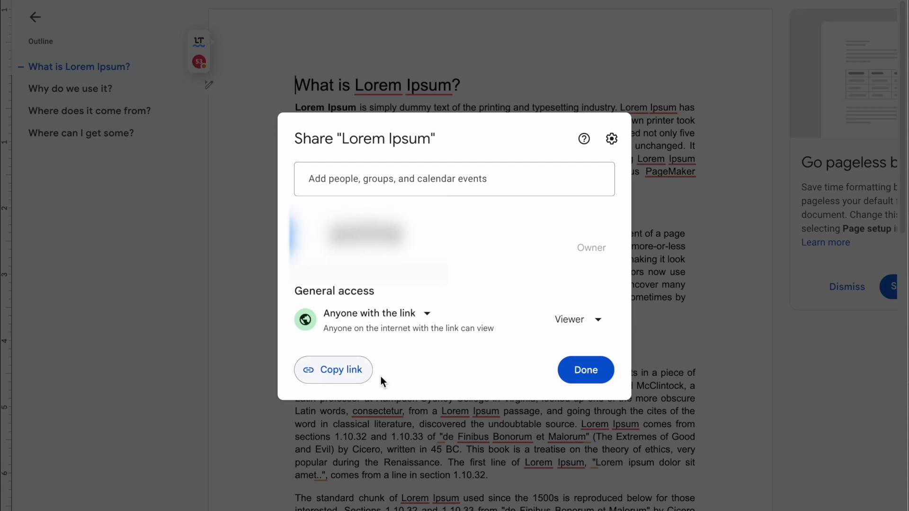
{"action": "left_click", "coordinate": [358, 385]}
{"action": "left_click", "coordinate": [587, 372]}
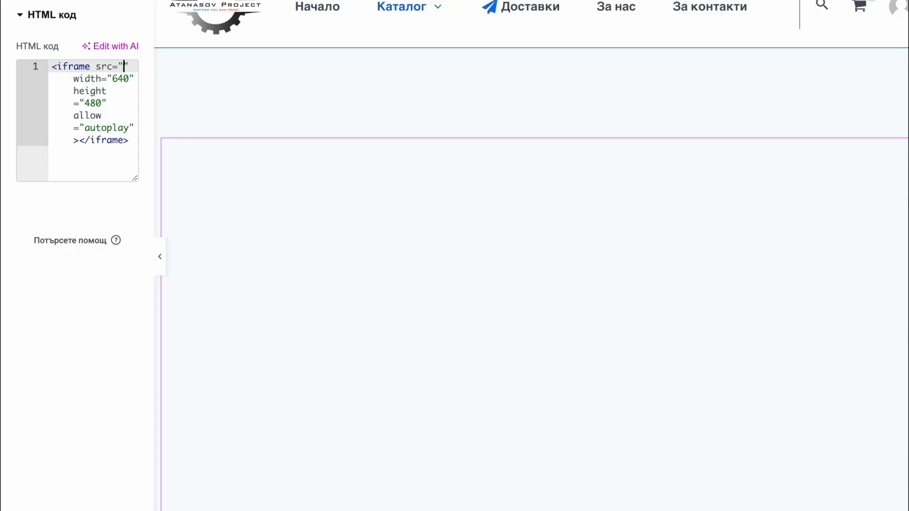
Back in Elementor, paste the copied document link between the iframe's src quotes and check the embedded document.
{"action": "left_click", "coordinate": [125, 66]}
{"action": "right_click", "coordinate": [124, 65]}
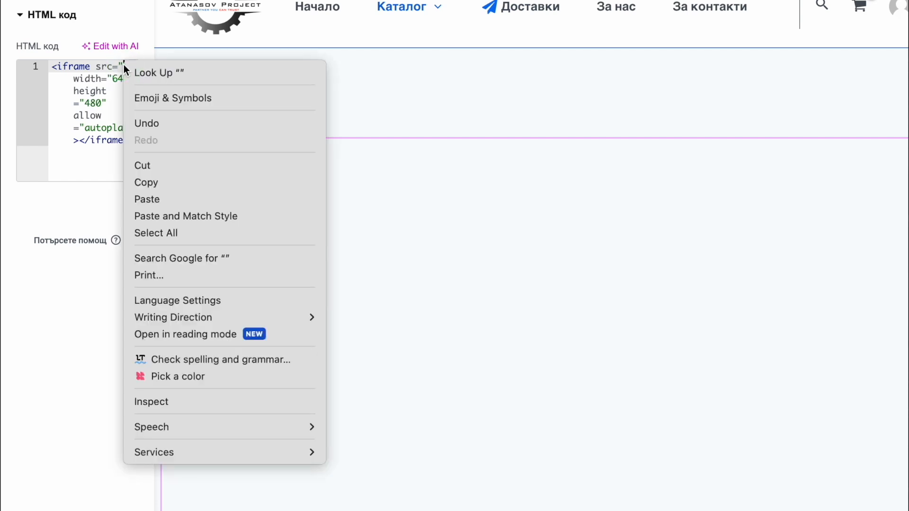
{"action": "left_click", "coordinate": [164, 203]}
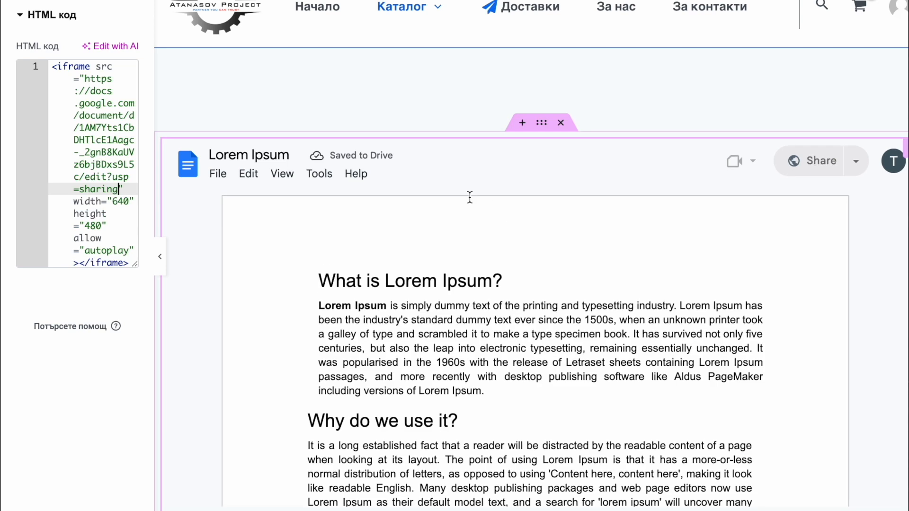
{"action": "scroll", "coordinate": [489, 212], "scroll_direction": "down", "scroll_amount": 15}
{"action": "scroll", "coordinate": [489, 212], "scroll_direction": "up", "scroll_amount": 15}
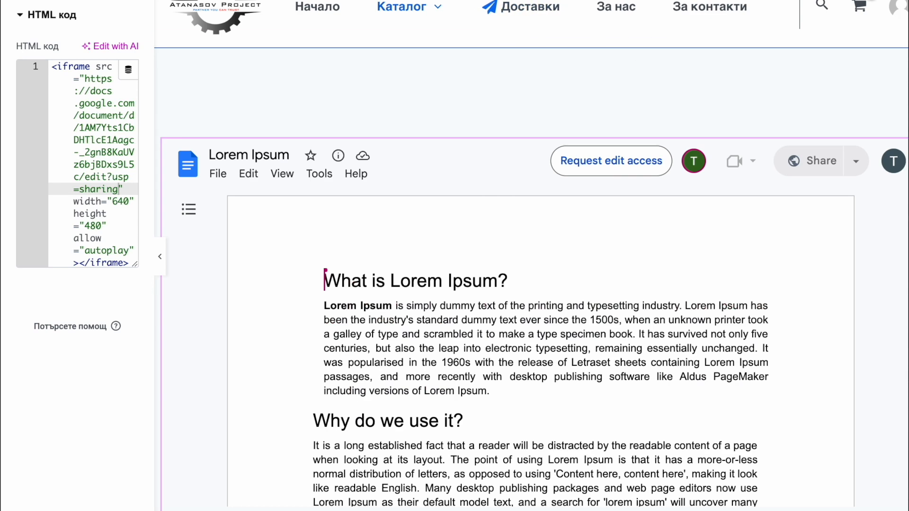
Leave the Elementor editor for the WordPress edit screen of the "Каталози и цени" page.
{"action": "left_click", "coordinate": [14, 2]}
{"action": "left_click", "coordinate": [76, 260]}
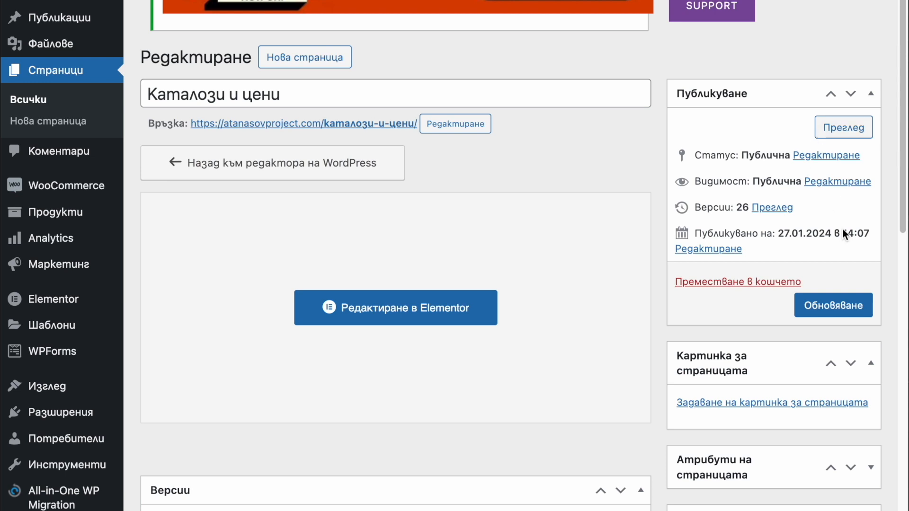
Update the "Каталози и цени" page and open its permalink in a new browser tab.
{"action": "left_click", "coordinate": [805, 305]}
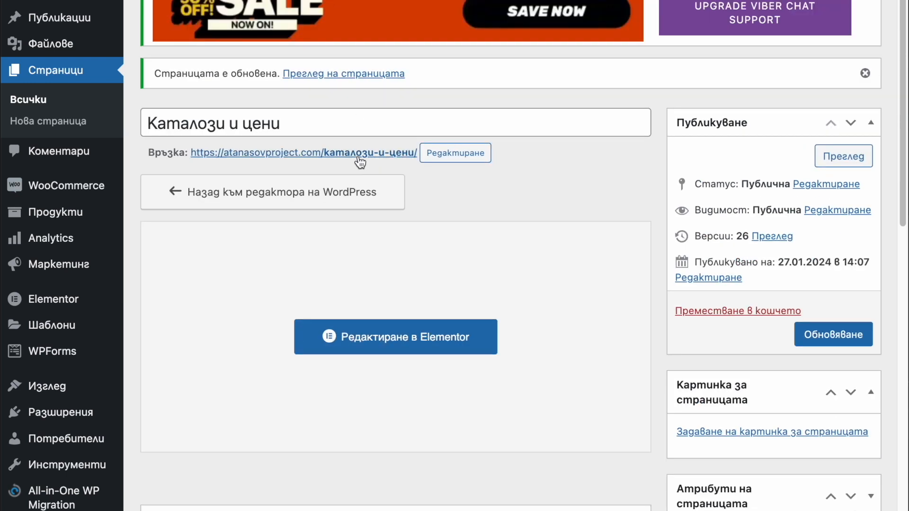
{"action": "right_click", "coordinate": [358, 158]}
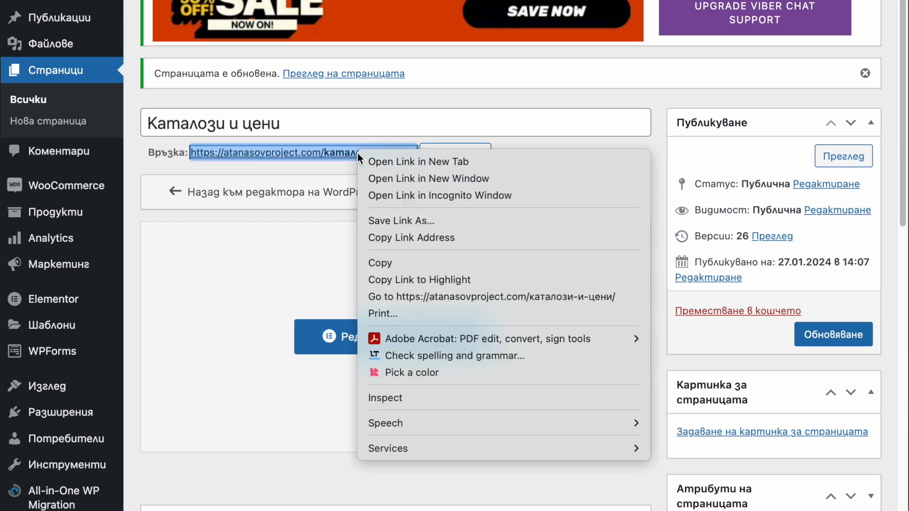
{"action": "left_click", "coordinate": [408, 169]}
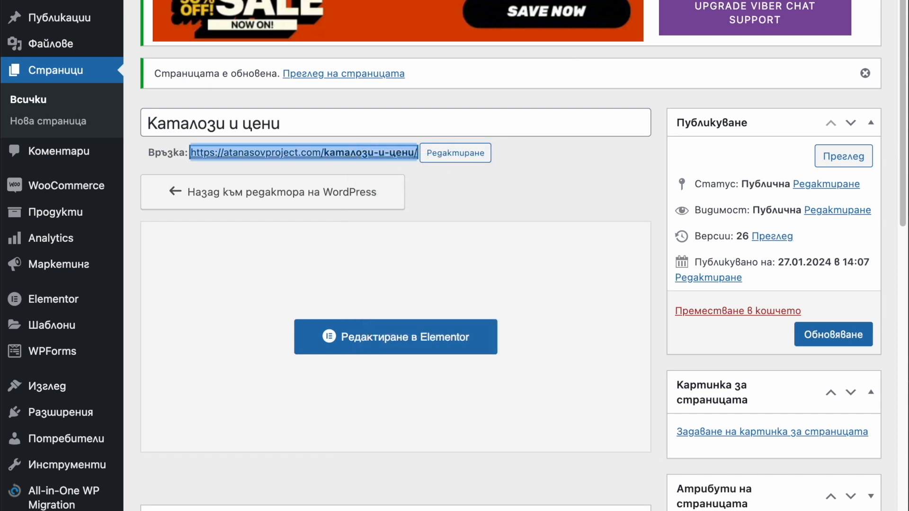
{"action": "key", "text": "ctrl+Tab"}
Look through both pages of the embedded "Lorem Ipsum" document on the live page, including its edit-access notice.
{"action": "scroll", "coordinate": [513, 38], "scroll_direction": "down", "scroll_amount": 3}
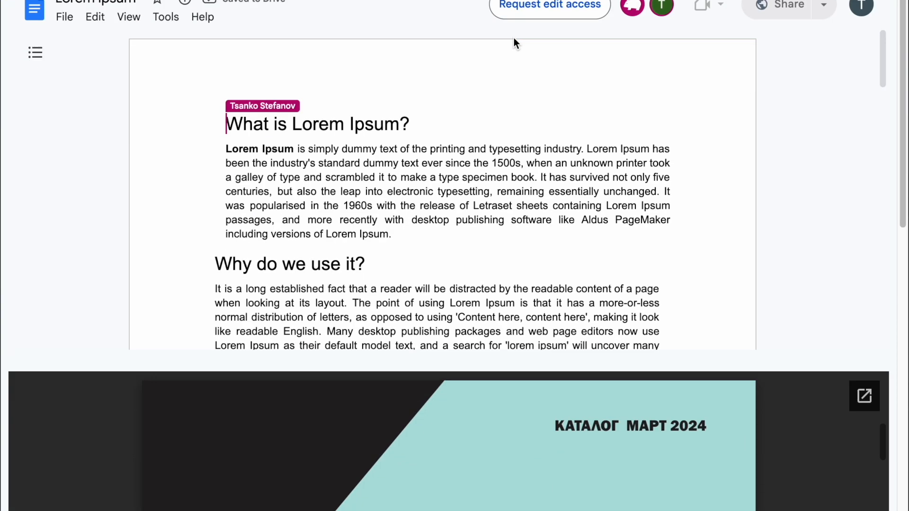
{"action": "scroll", "coordinate": [525, 105], "scroll_direction": "up", "scroll_amount": 5}
{"action": "scroll", "coordinate": [541, 166], "scroll_direction": "down", "scroll_amount": 3}
{"action": "scroll", "coordinate": [535, 173], "scroll_direction": "down", "scroll_amount": 10}
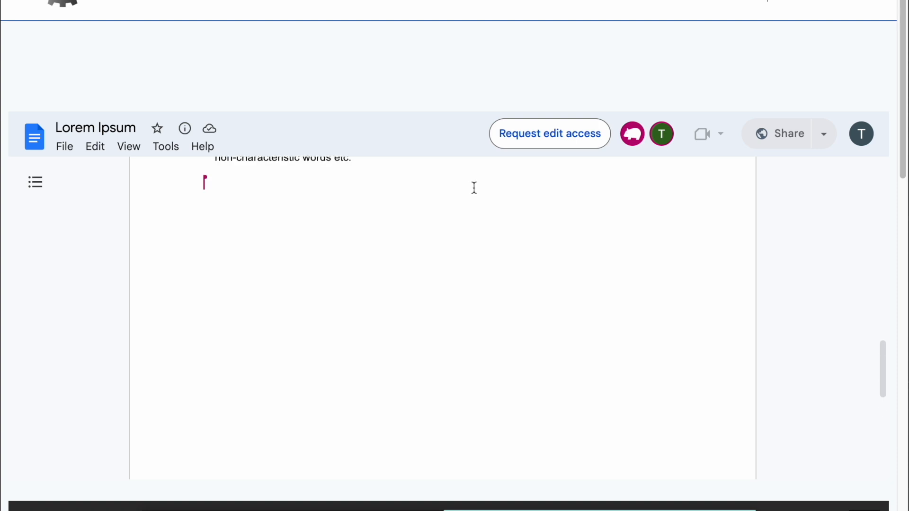
{"action": "scroll", "coordinate": [474, 188], "scroll_direction": "up", "scroll_amount": 3}
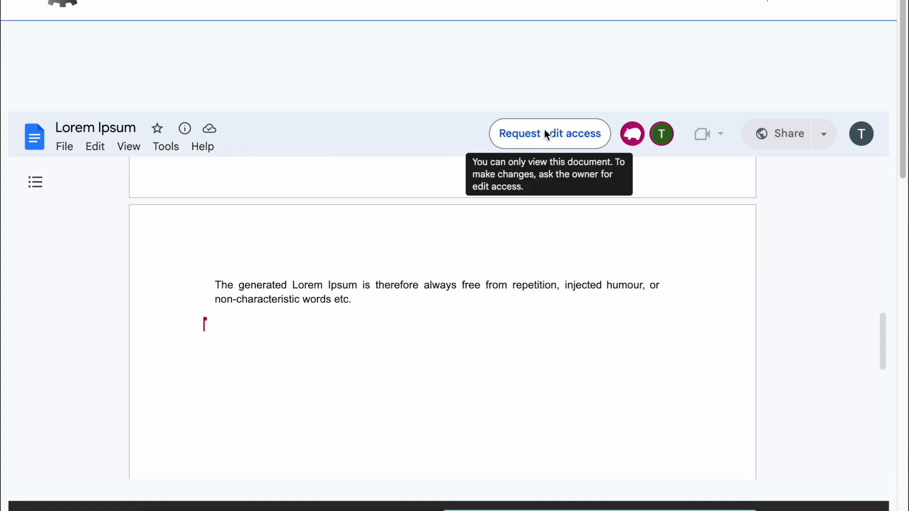
{"action": "scroll", "coordinate": [415, 257], "scroll_direction": "up", "scroll_amount": 6}
{"action": "scroll", "coordinate": [416, 253], "scroll_direction": "up", "scroll_amount": 5}
{"action": "scroll", "coordinate": [350, 161], "scroll_direction": "down", "scroll_amount": 15}
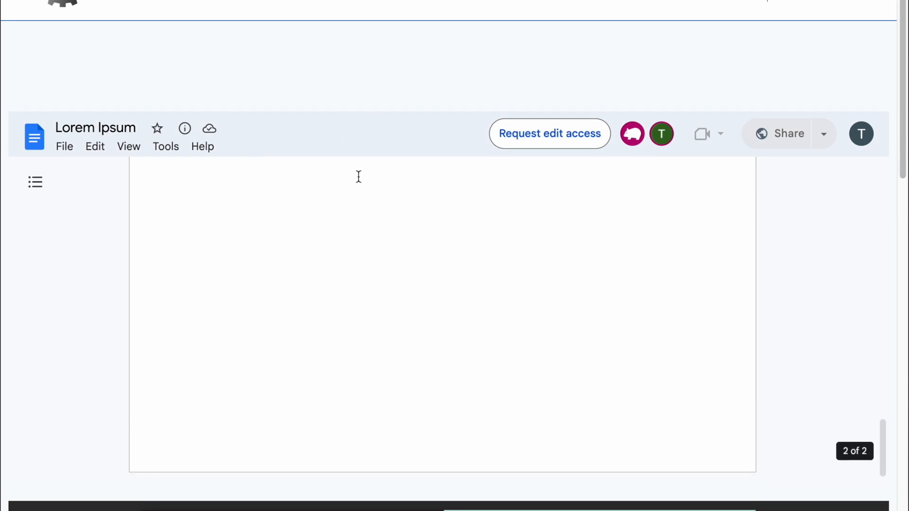
{"action": "scroll", "coordinate": [358, 177], "scroll_direction": "up", "scroll_amount": 1}
{"action": "scroll", "coordinate": [336, 256], "scroll_direction": "up", "scroll_amount": 5}
{"action": "key", "text": "ctrl+Home"}
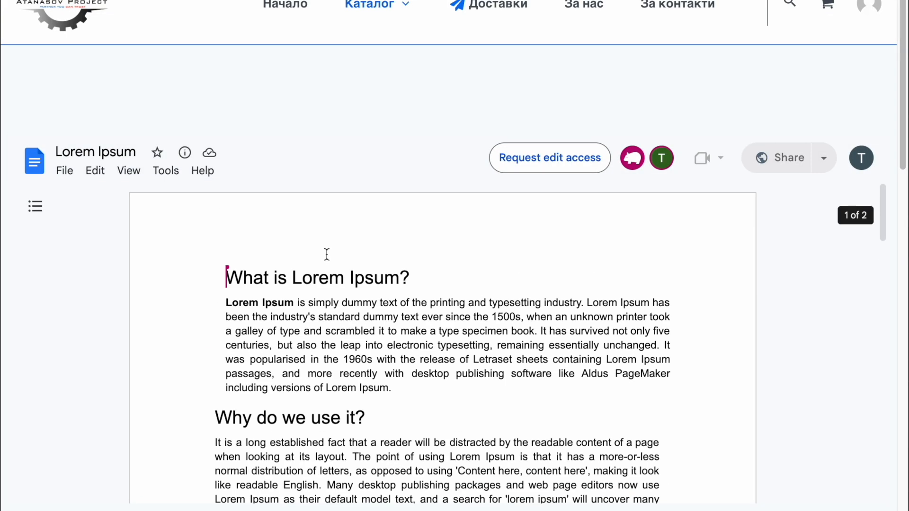
Check which file, tool and help commands the embedded document offers to page visitors.
{"action": "left_click", "coordinate": [62, 172]}
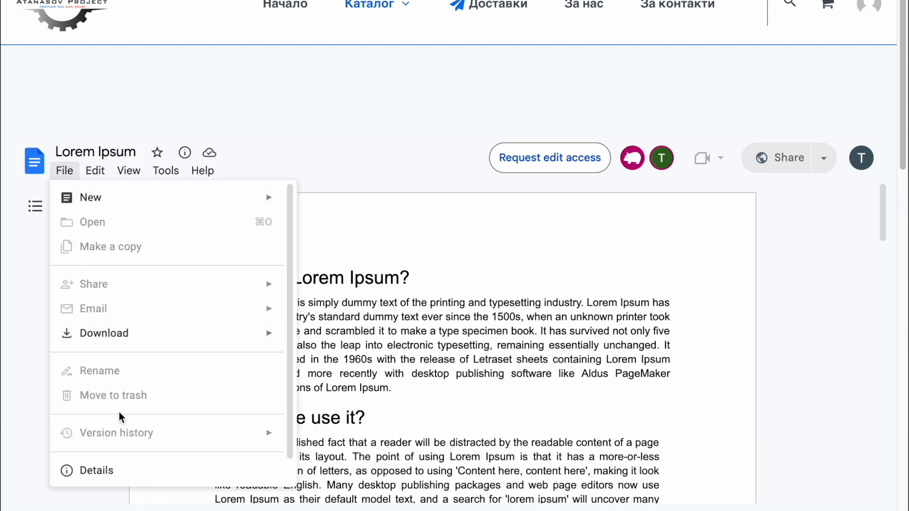
{"action": "mouse_move", "coordinate": [180, 174]}
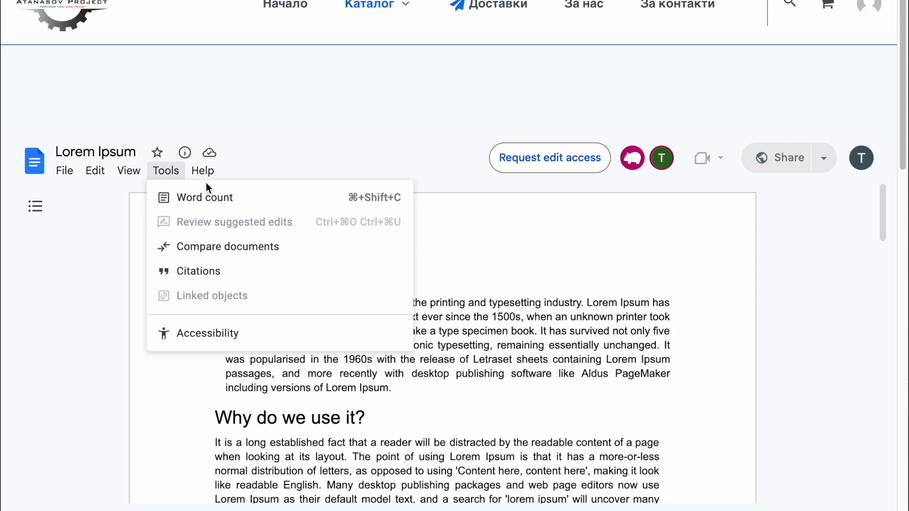
{"action": "mouse_move", "coordinate": [57, 179]}
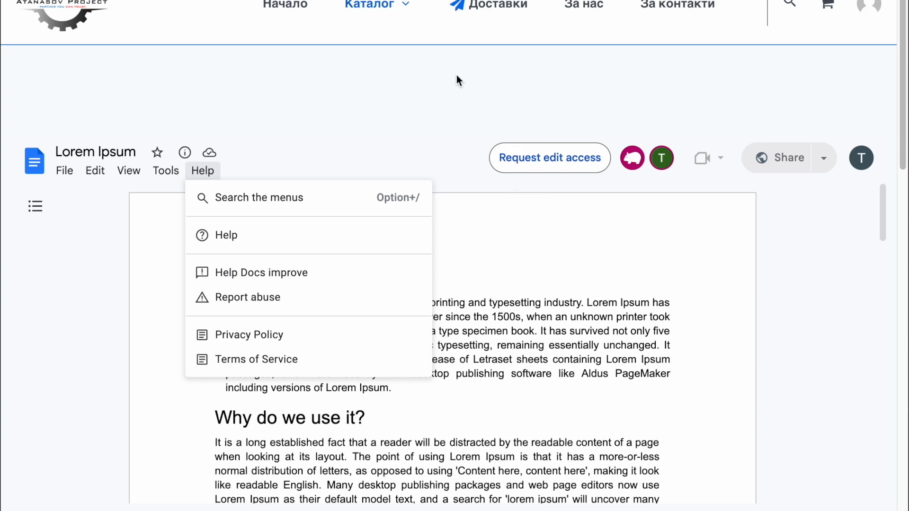
{"action": "left_click", "coordinate": [438, 96]}
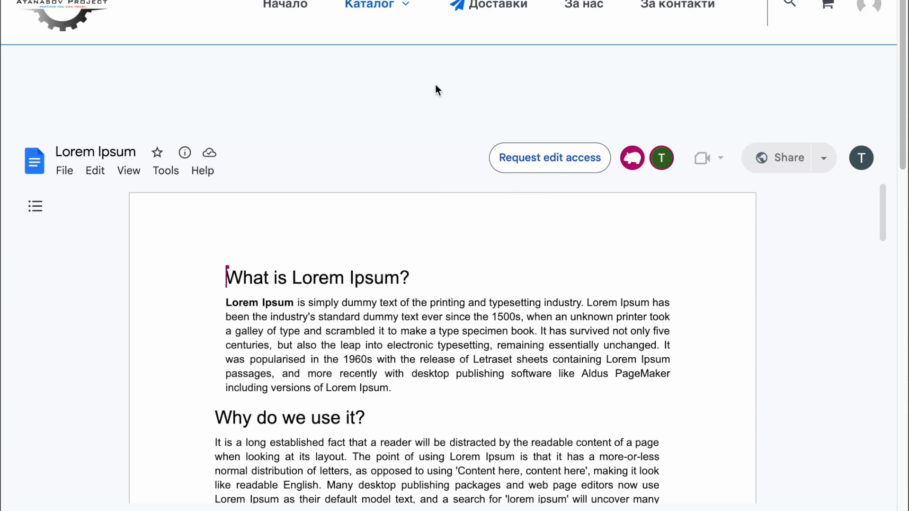